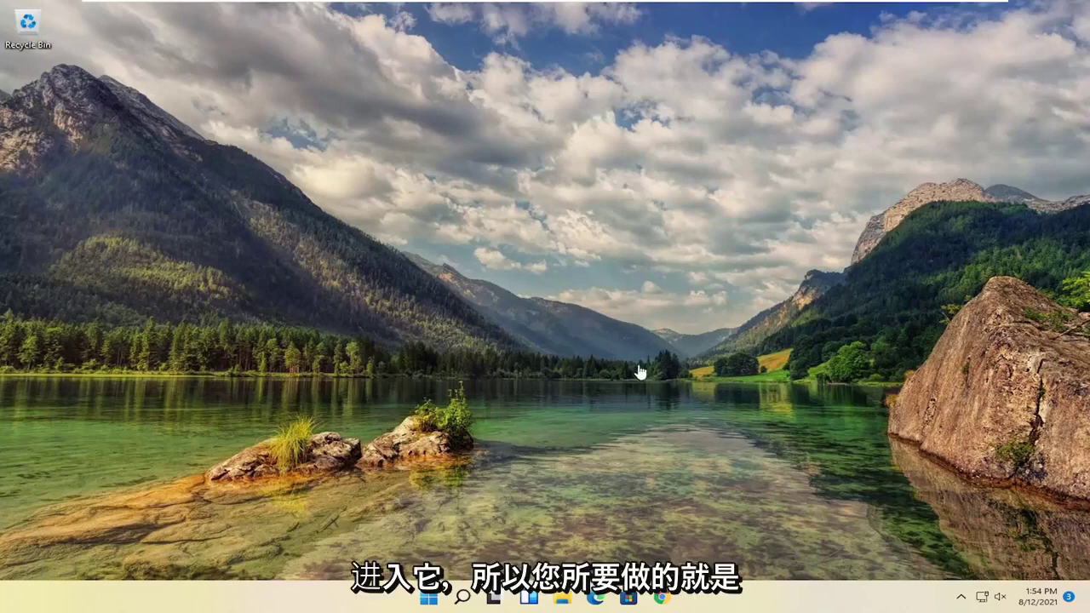
# Step: Launch Notepad from search and paste the four-line script that restarts explorer.exe
pyautogui.click(462, 596)
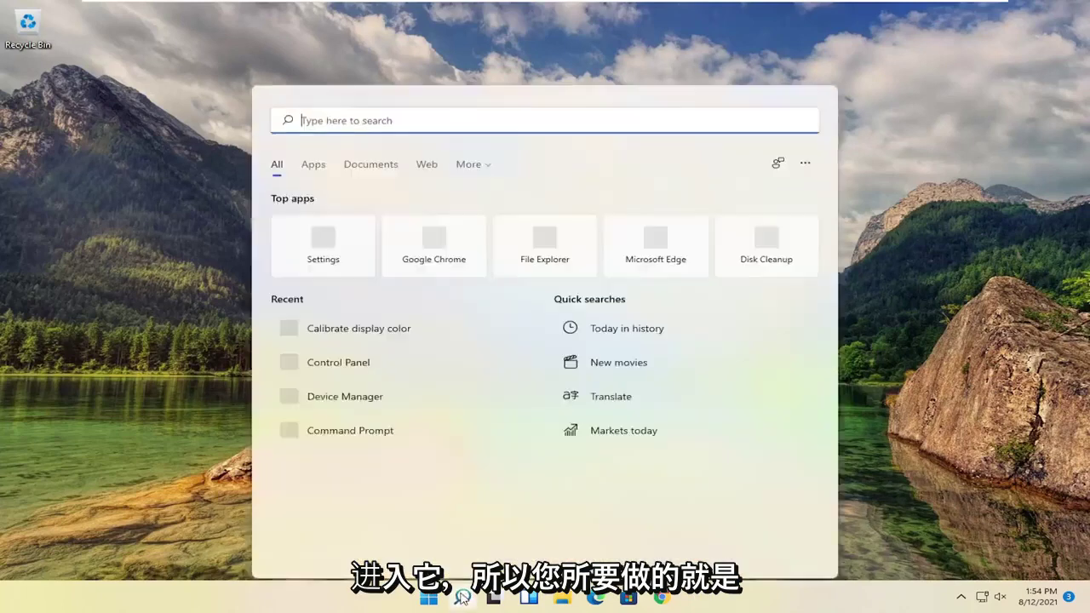
pyautogui.write('notepadad')
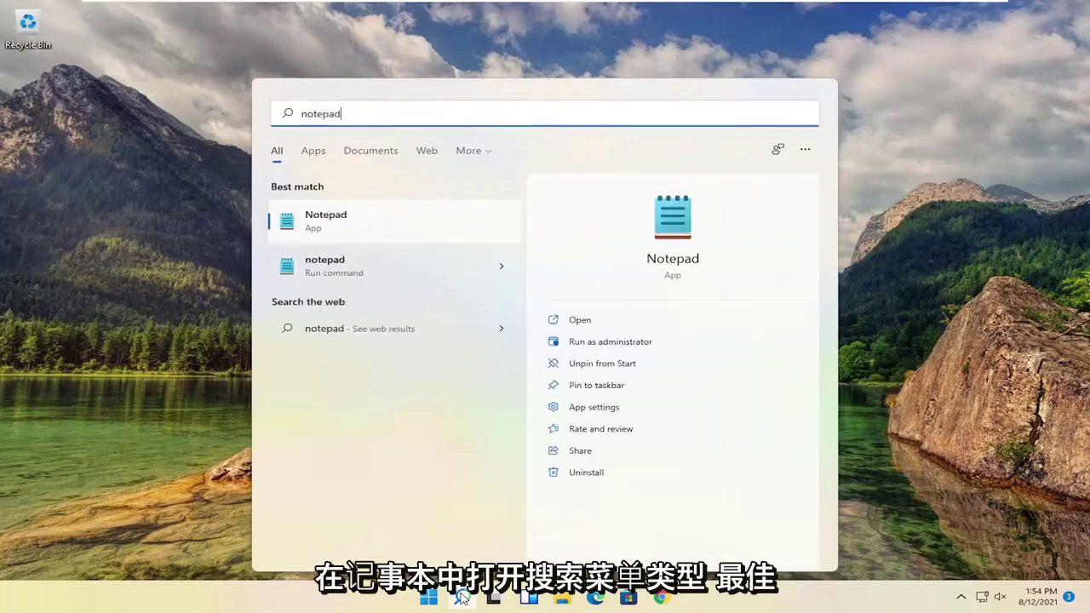
pyautogui.click(313, 222)
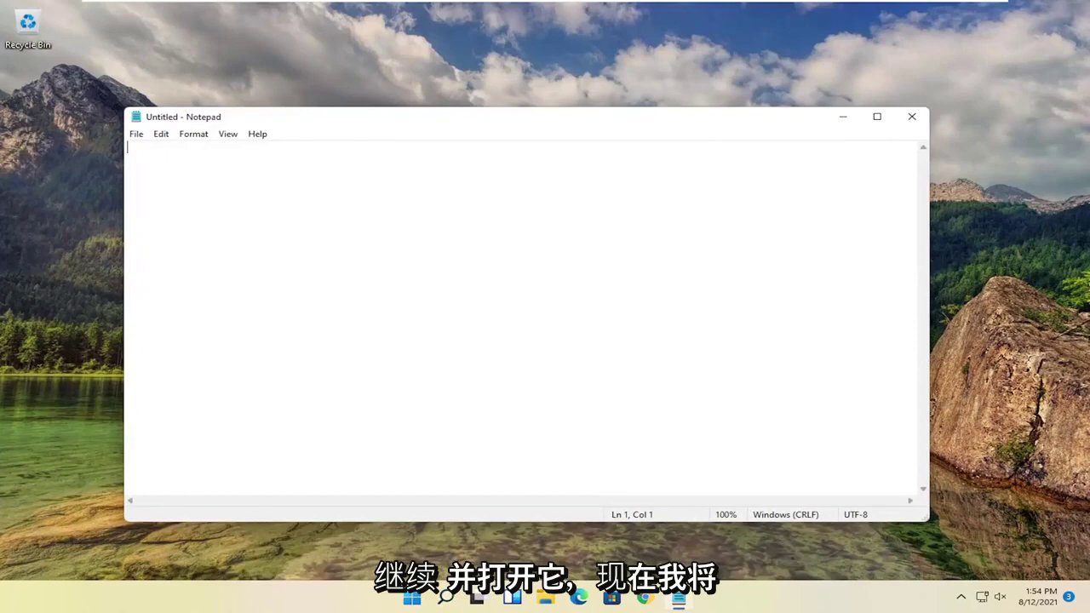
pyautogui.rightClick(309, 187)
pyautogui.click(338, 251)
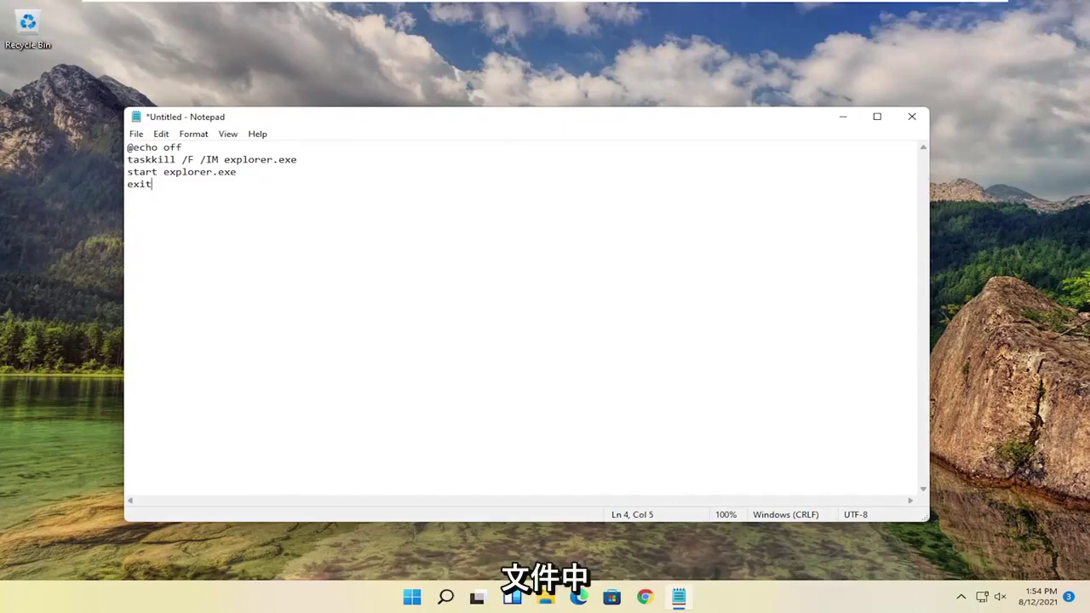
# Step: Save the script on the Desktop as watermark.bat with Save as type set to All Files
pyautogui.click(134, 134)
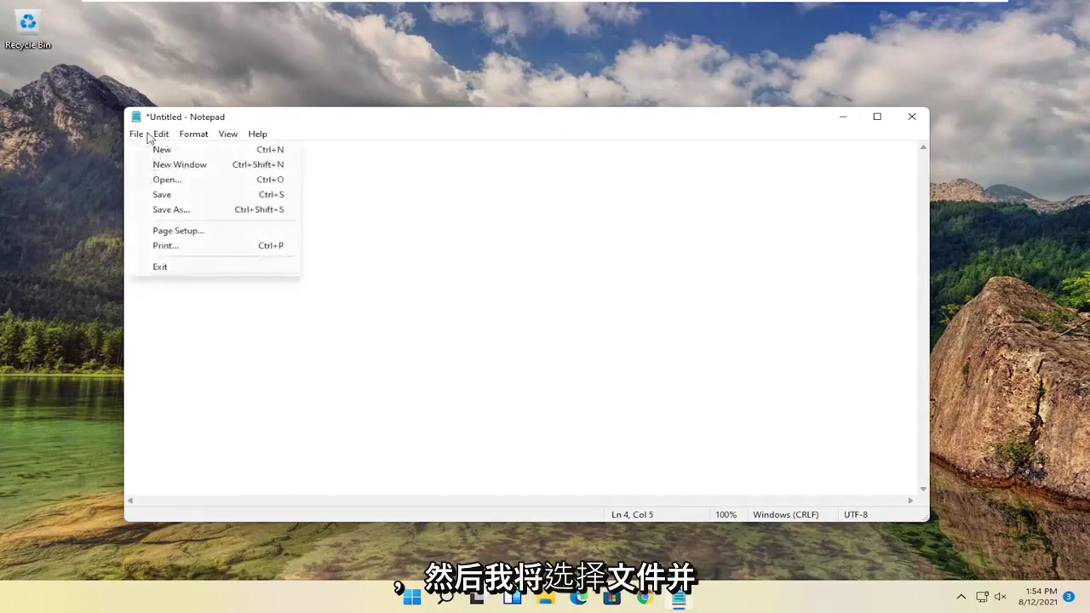
pyautogui.click(168, 210)
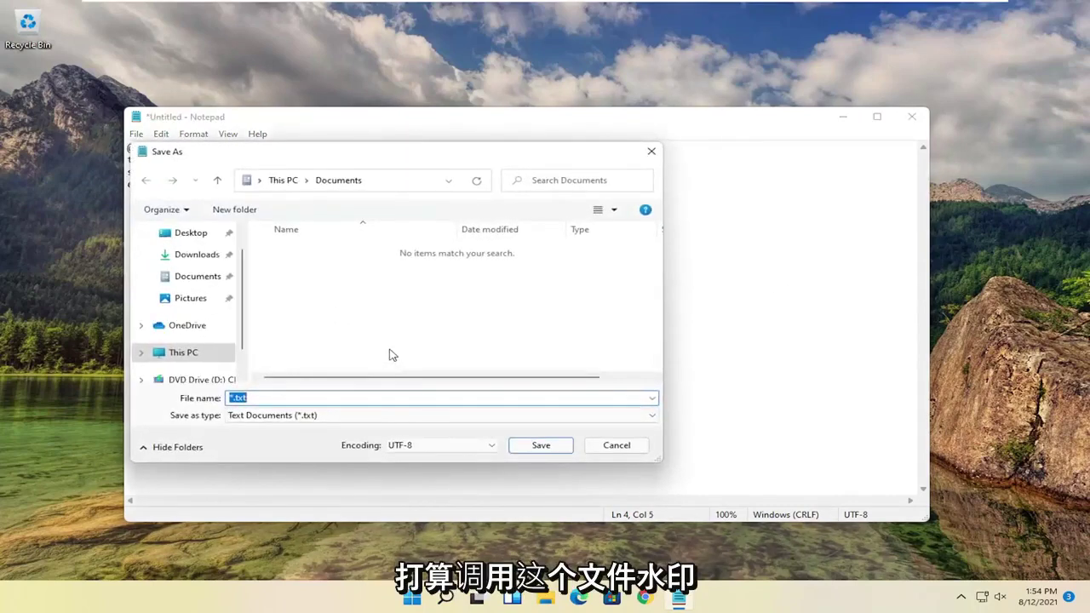
pyautogui.write('watermar')
pyautogui.write('k.bat')
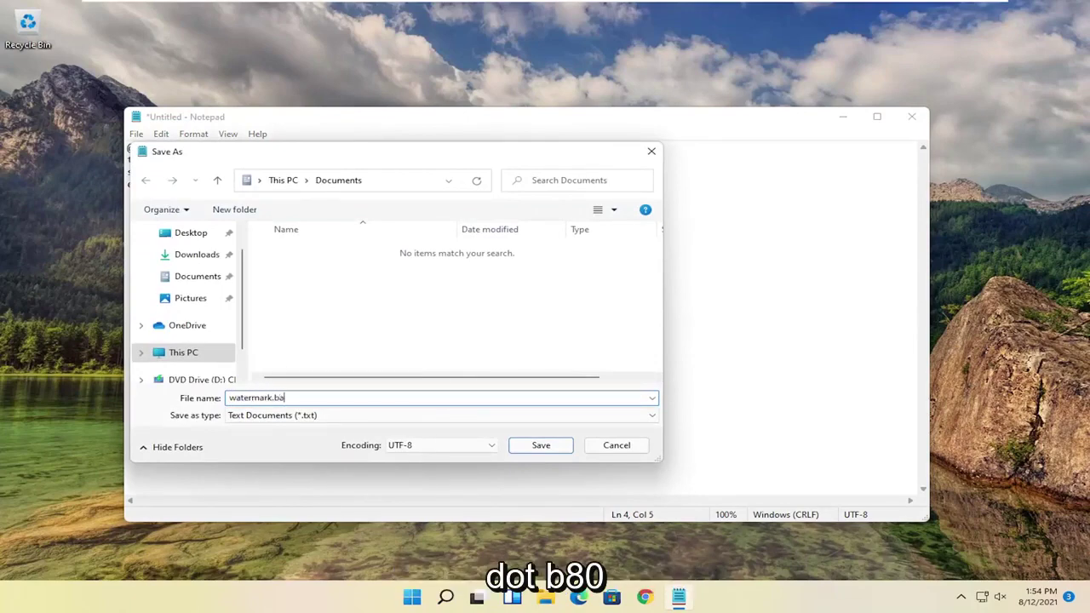
pyautogui.click(192, 239)
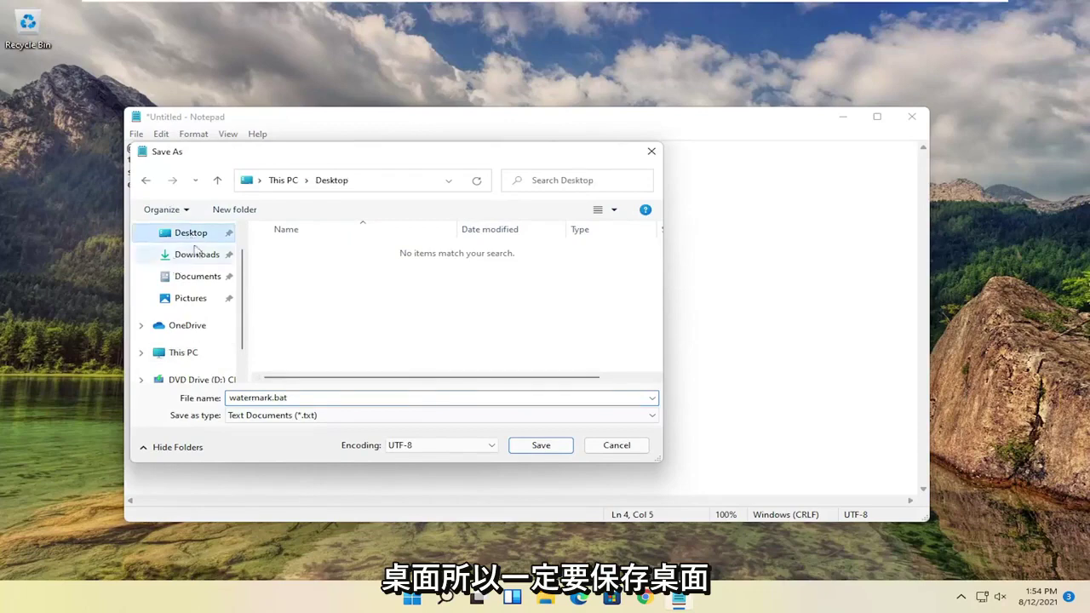
pyautogui.click(271, 417)
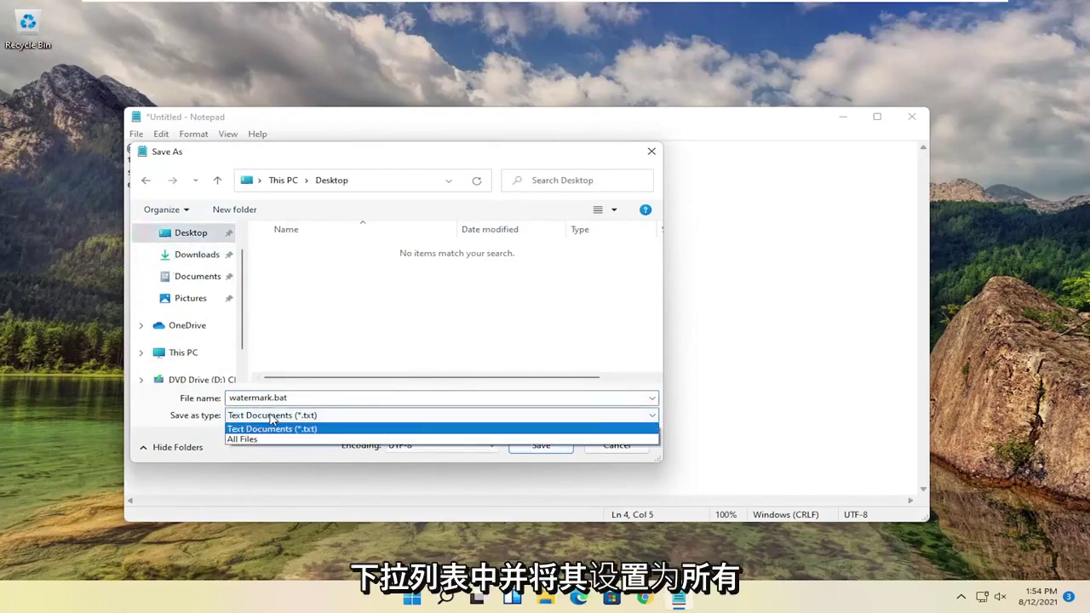
pyautogui.click(243, 439)
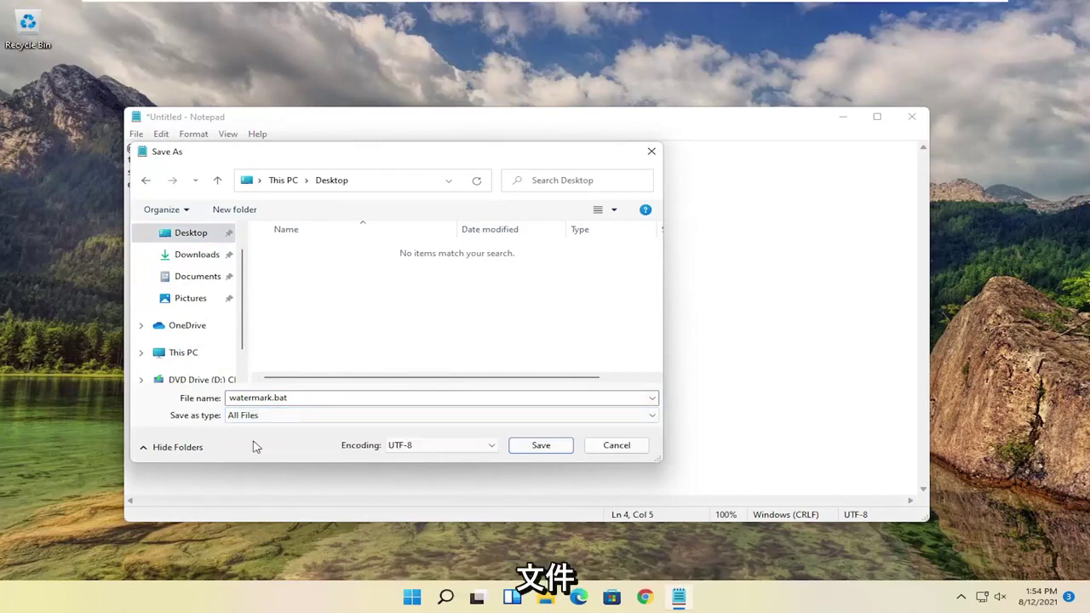
pyautogui.click(540, 445)
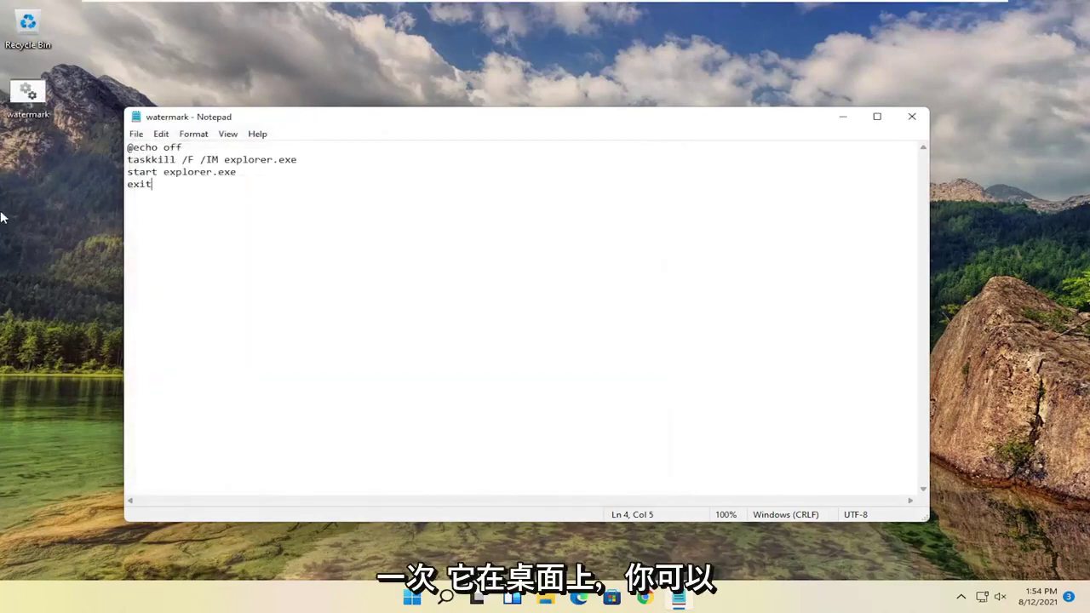
# Step: Close Notepad and run watermark.bat as administrator, approving the UAC prompt
pyautogui.click(911, 116)
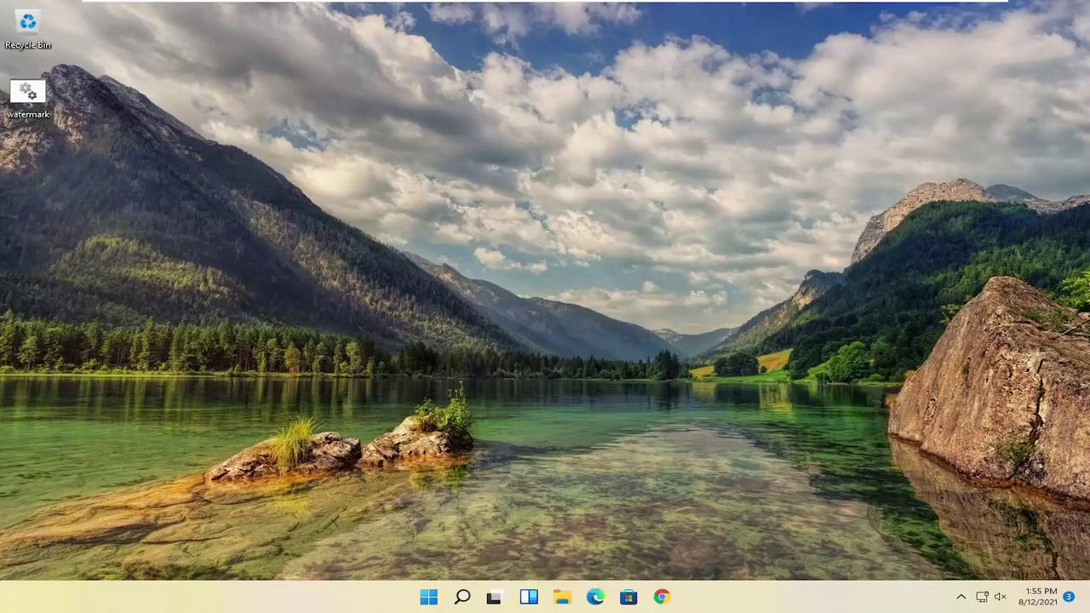
pyautogui.rightClick(32, 85)
pyautogui.click(108, 152)
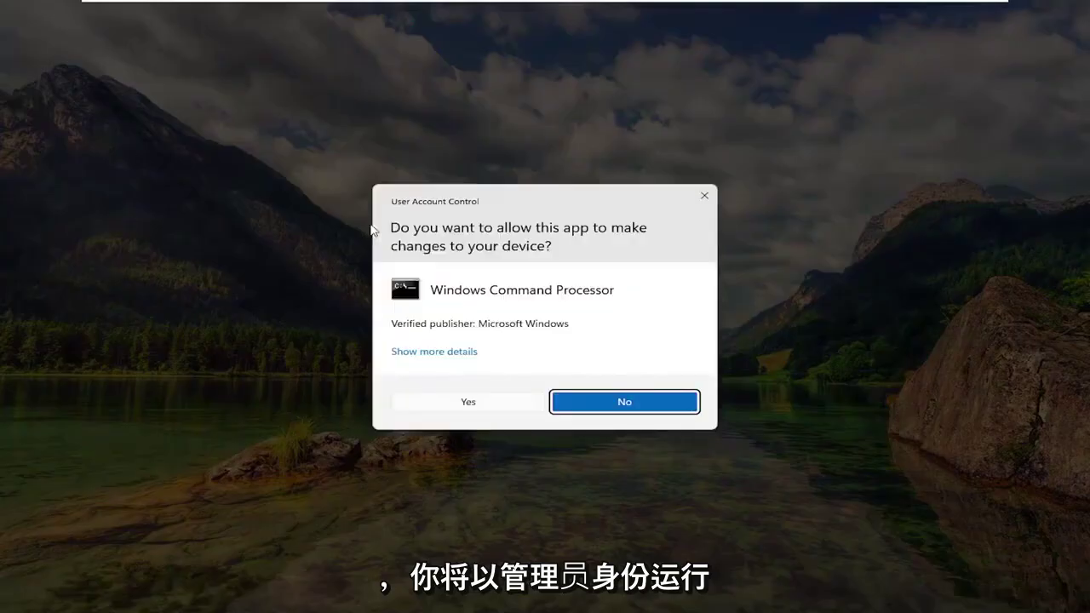
pyautogui.click(468, 403)
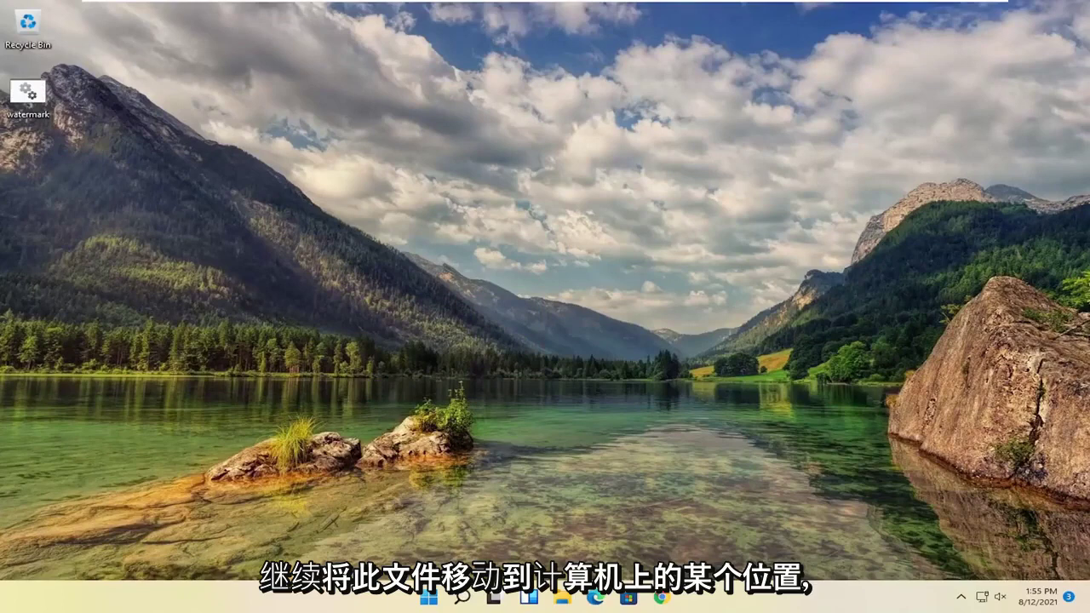
# Step: Drag watermark.bat from the desktop into the Documents folder, then close File Explorer
pyautogui.moveTo(28, 92)
pyautogui.mouseDown()
pyautogui.moveTo(198, 107)
pyautogui.moveTo(85, 95)
pyautogui.mouseUp()
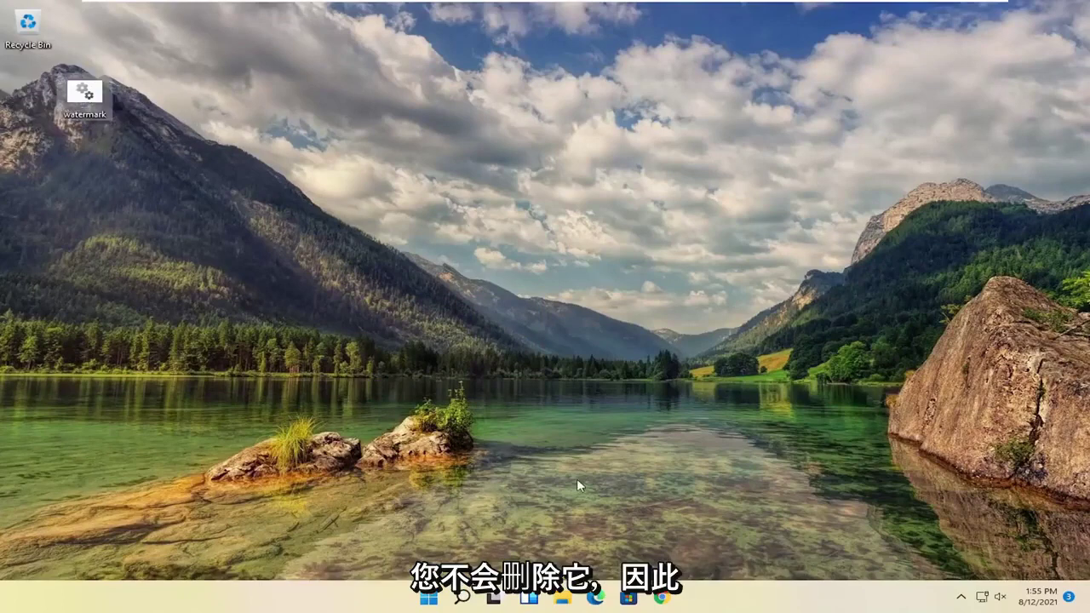
pyautogui.click(562, 600)
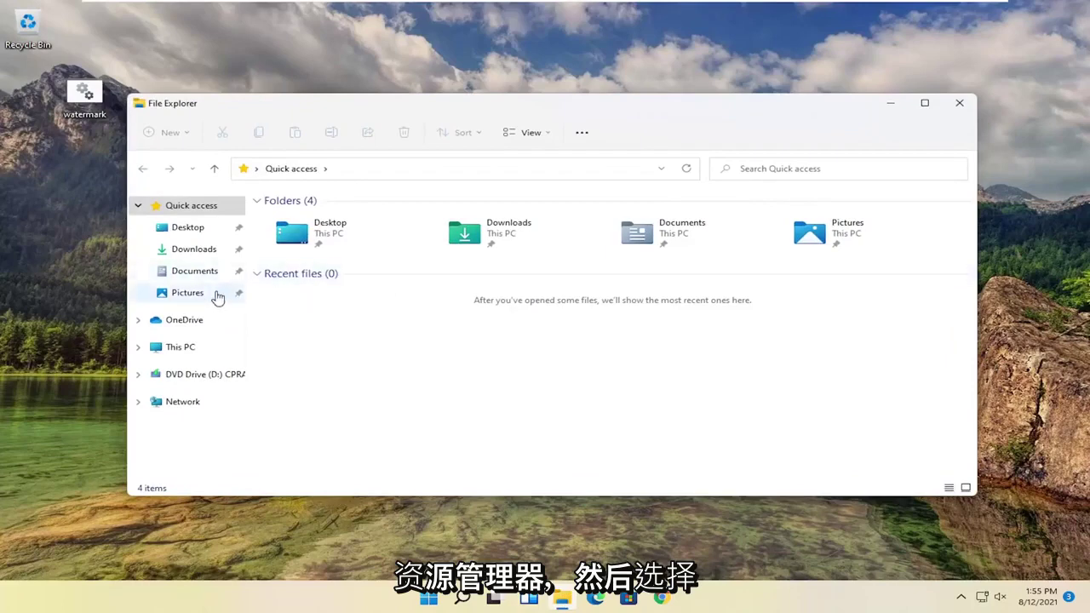
pyautogui.click(176, 277)
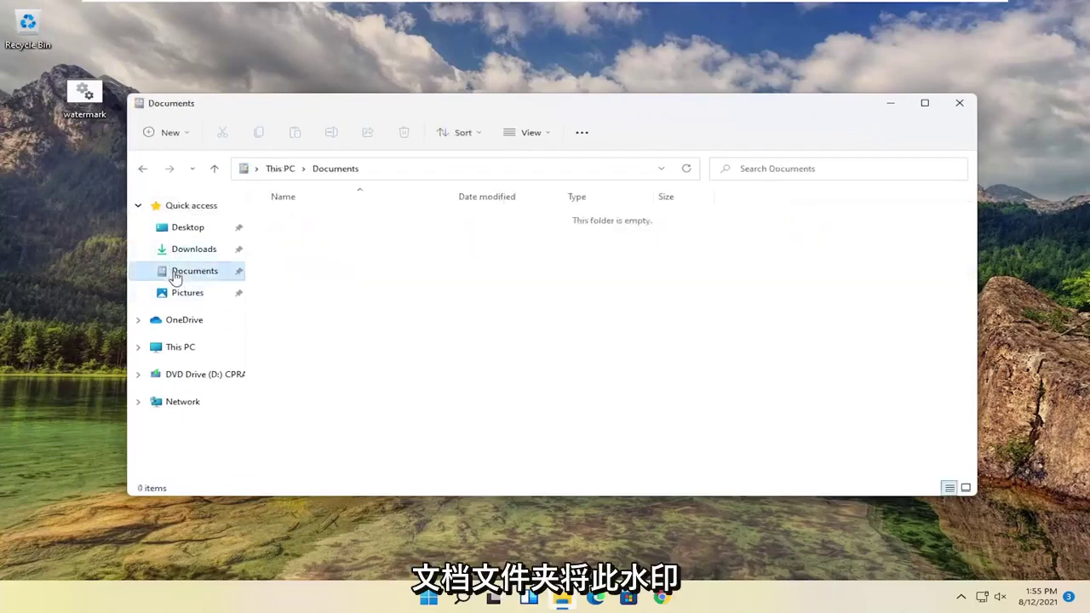
pyautogui.moveTo(83, 93); pyautogui.dragTo(528, 294)
pyautogui.click(960, 103)
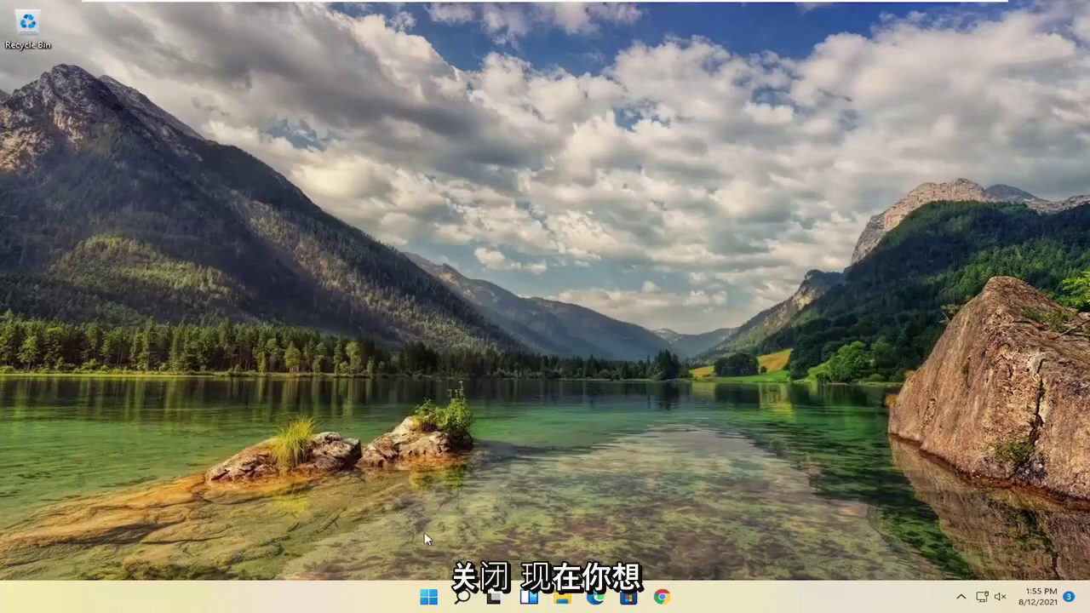
# Step: Launch Task Scheduler by searching 'task sc', then move it up-left and enlarge it
pyautogui.click(460, 597)
pyautogui.write('t')
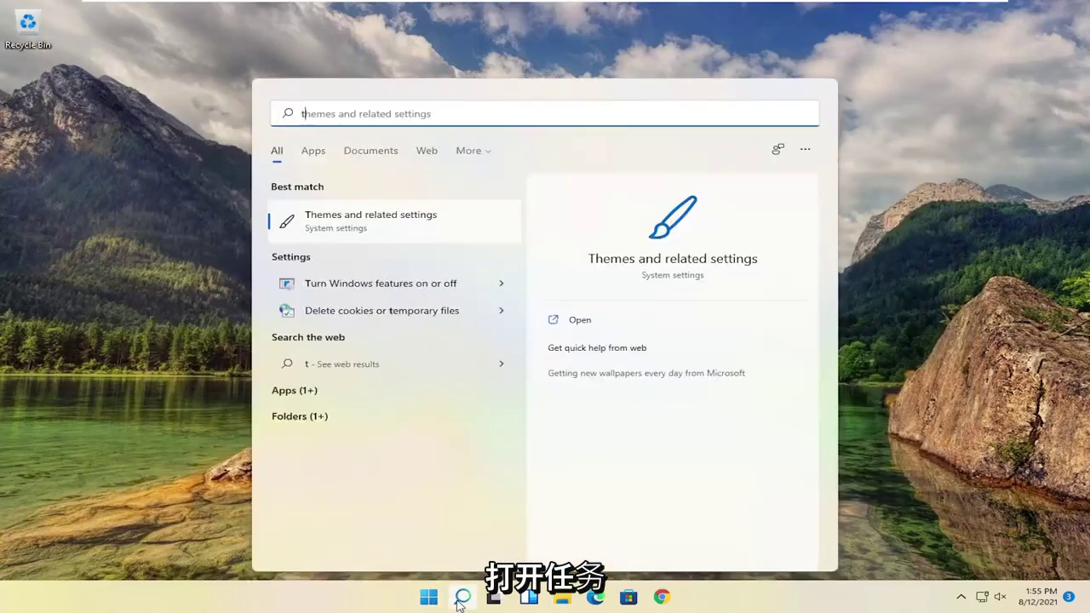
pyautogui.write('ask sc')
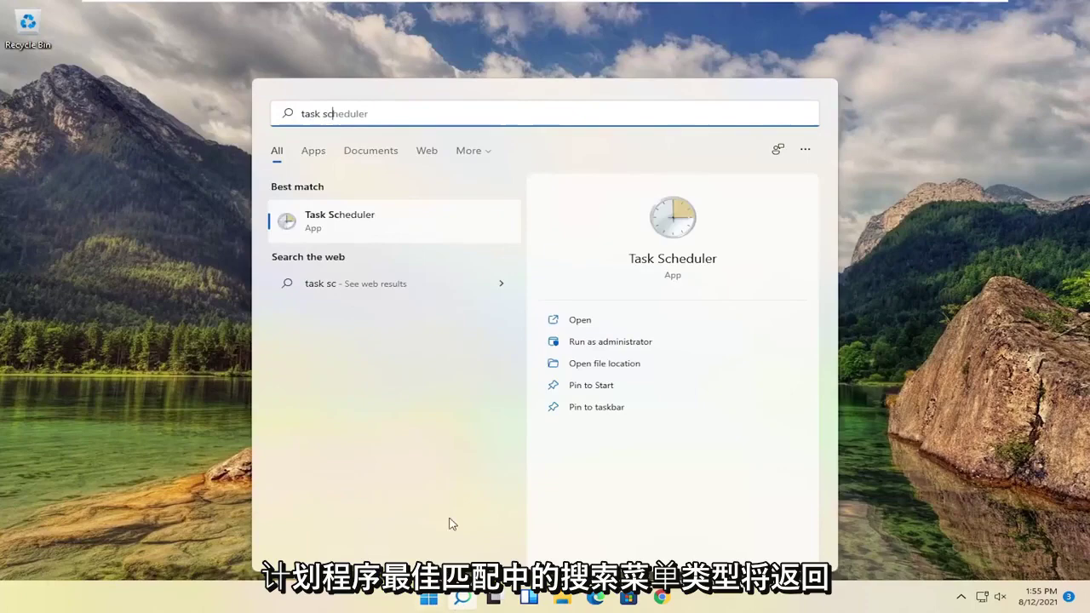
pyautogui.click(331, 220)
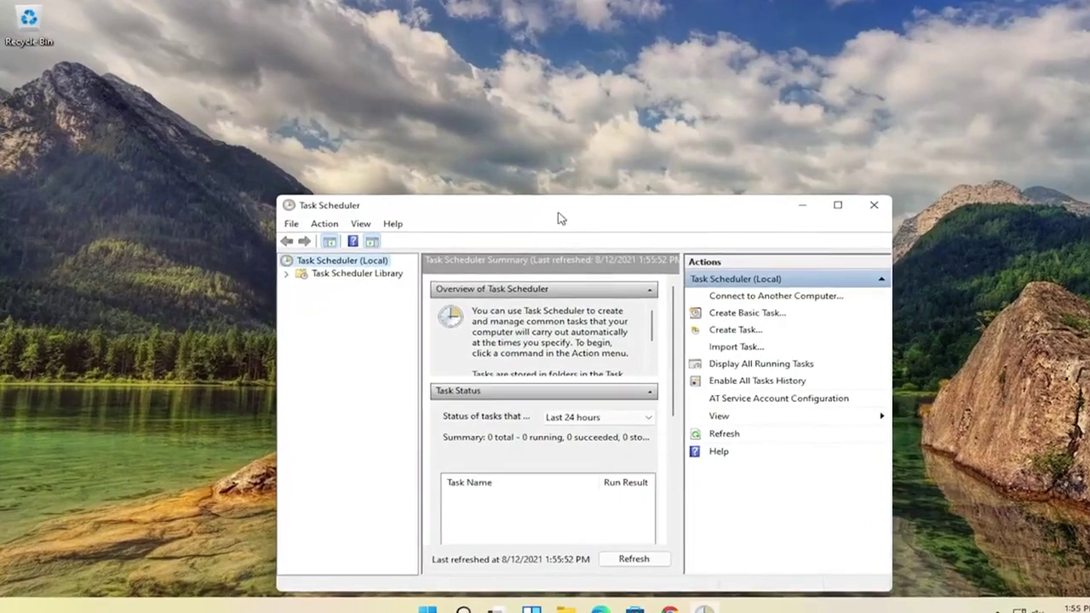
pyautogui.moveTo(559, 219)
pyautogui.mouseDown()
pyautogui.moveTo(394, 109)
pyautogui.moveTo(388, 43)
pyautogui.mouseUp()
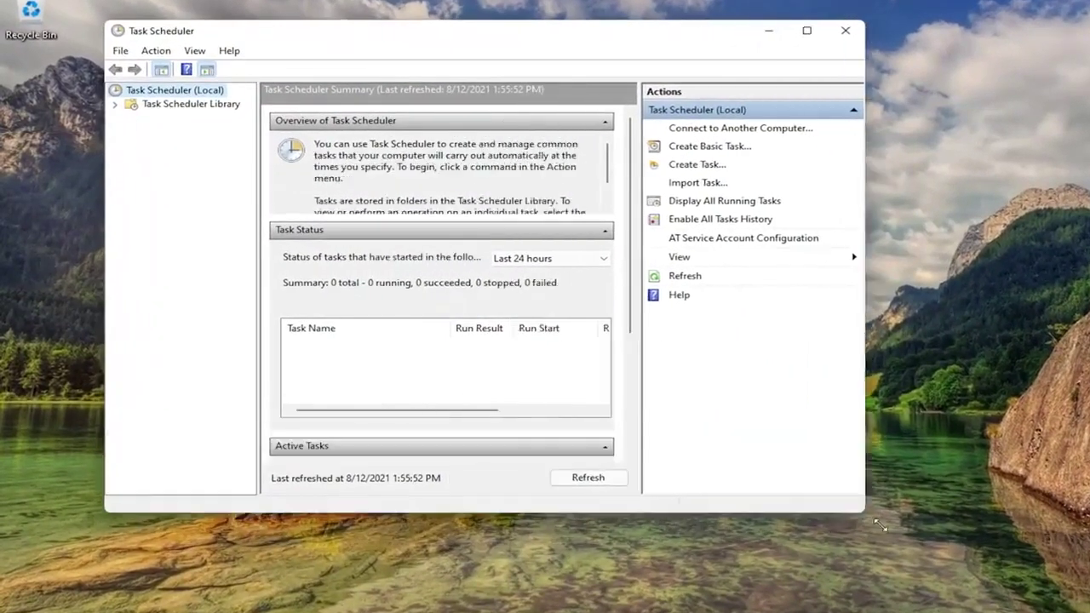
pyautogui.moveTo(764, 449); pyautogui.dragTo(969, 569)
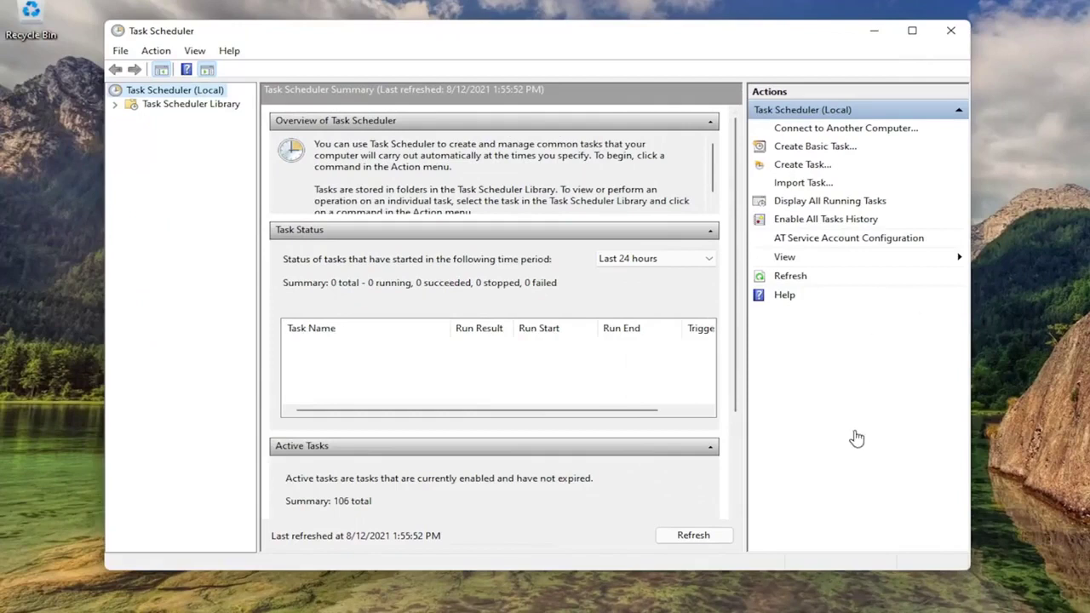
# Step: Start the Create Basic Task wizard and name the task Watermark
pyautogui.click(805, 147)
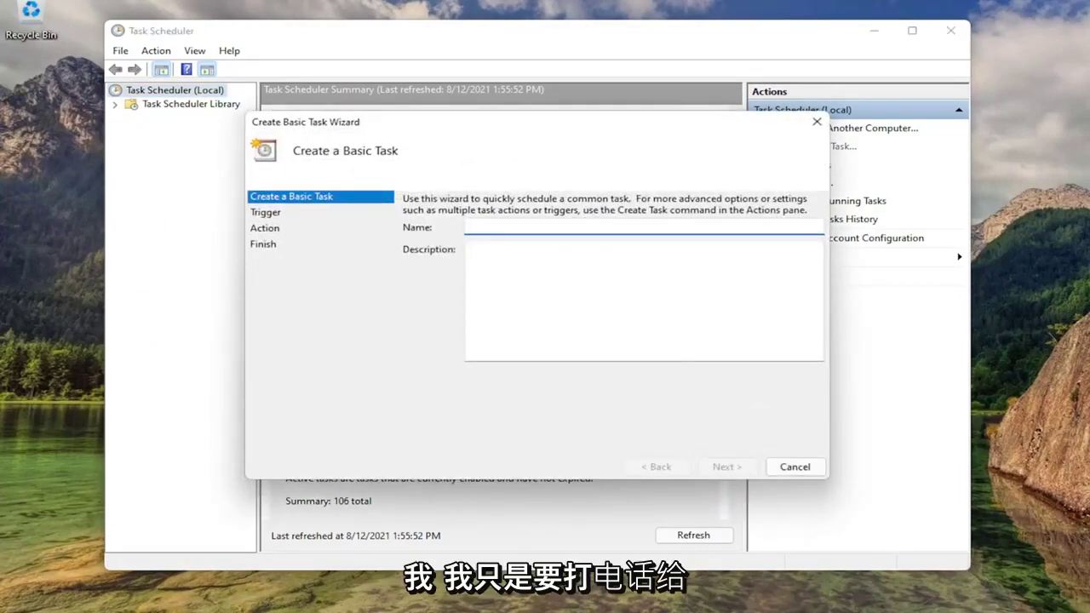
pyautogui.write('Watermark')
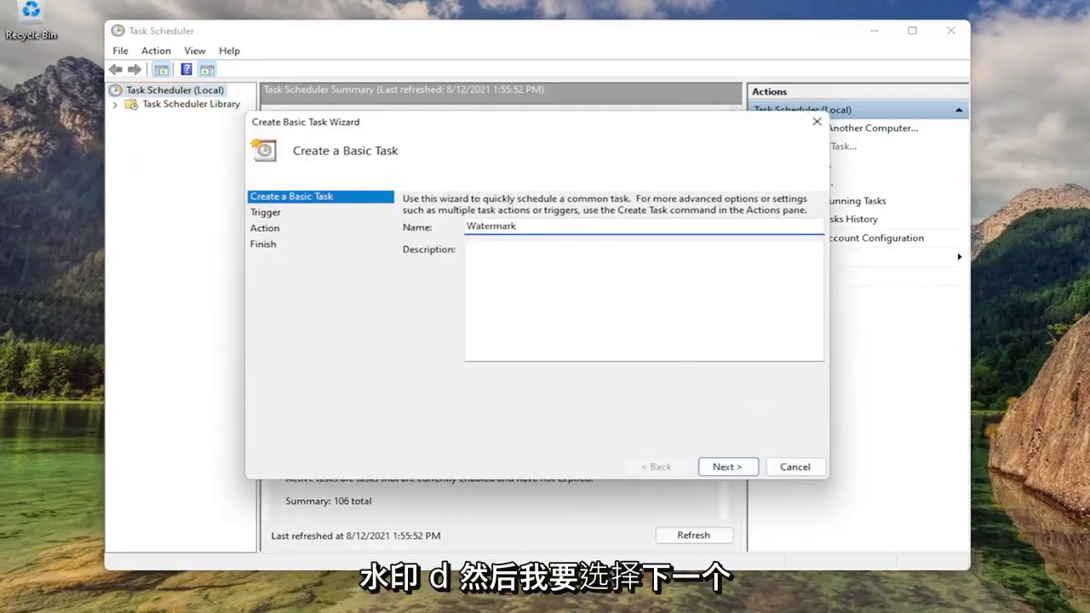
pyautogui.click(733, 467)
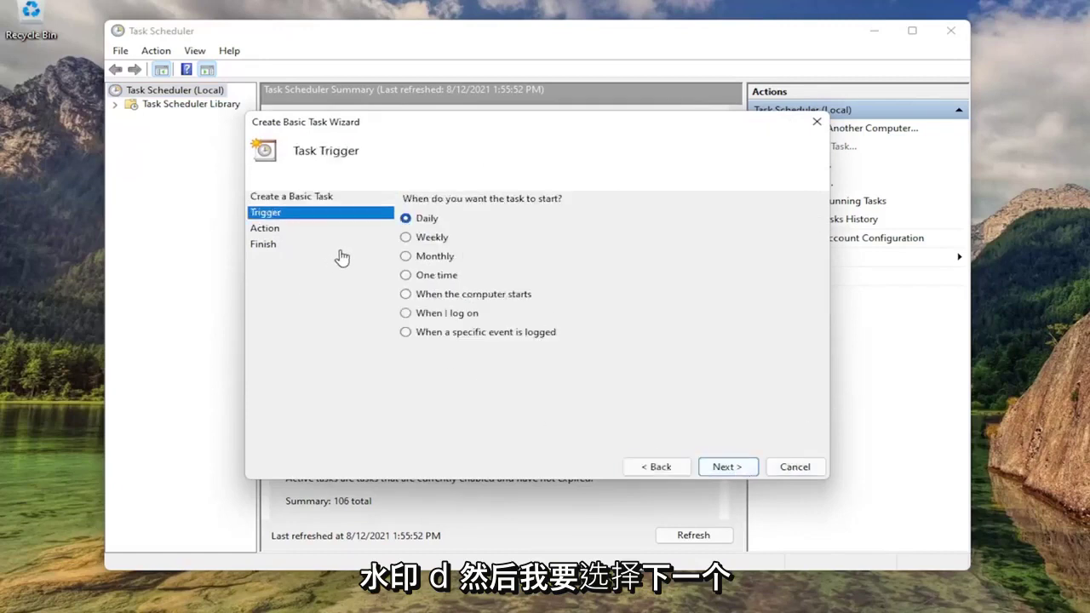
# Step: Choose a Daily trigger recurring every 1 day and the Start a program action
pyautogui.click(732, 469)
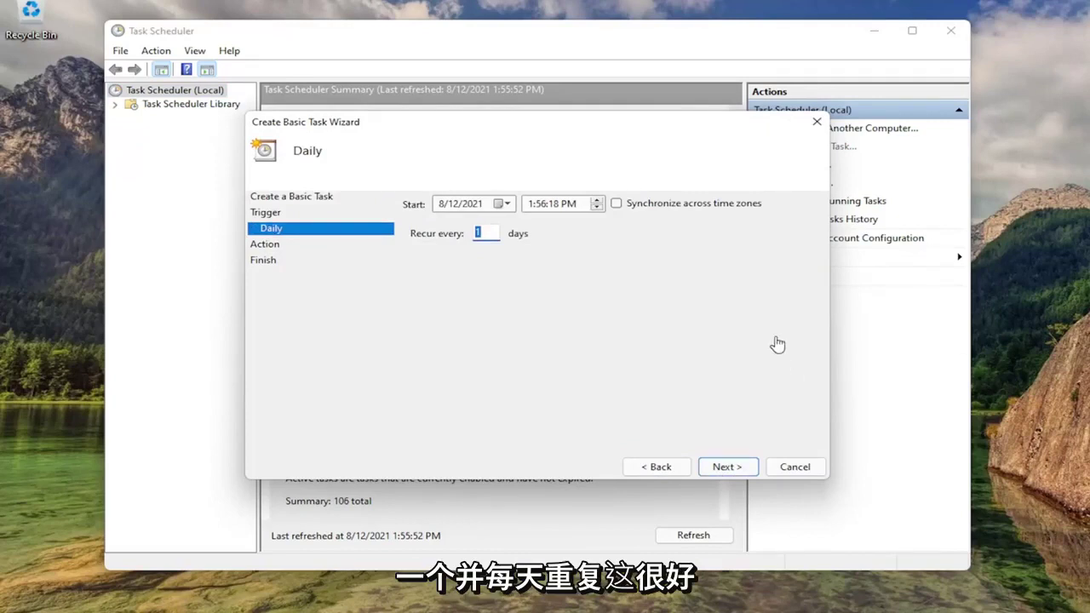
pyautogui.click(722, 469)
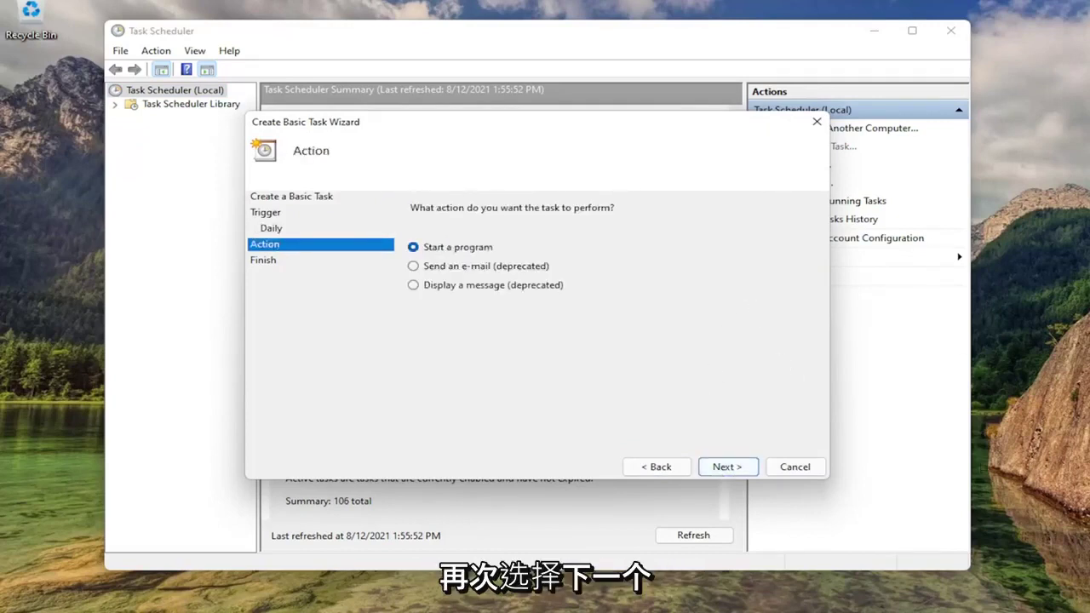
pyautogui.click(659, 470)
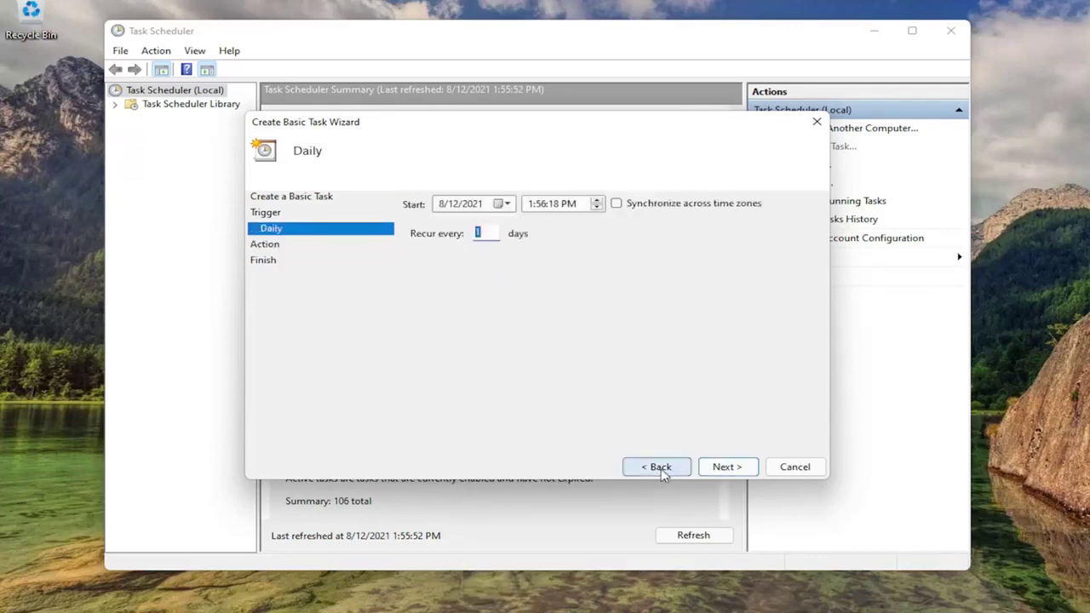
pyautogui.click(723, 465)
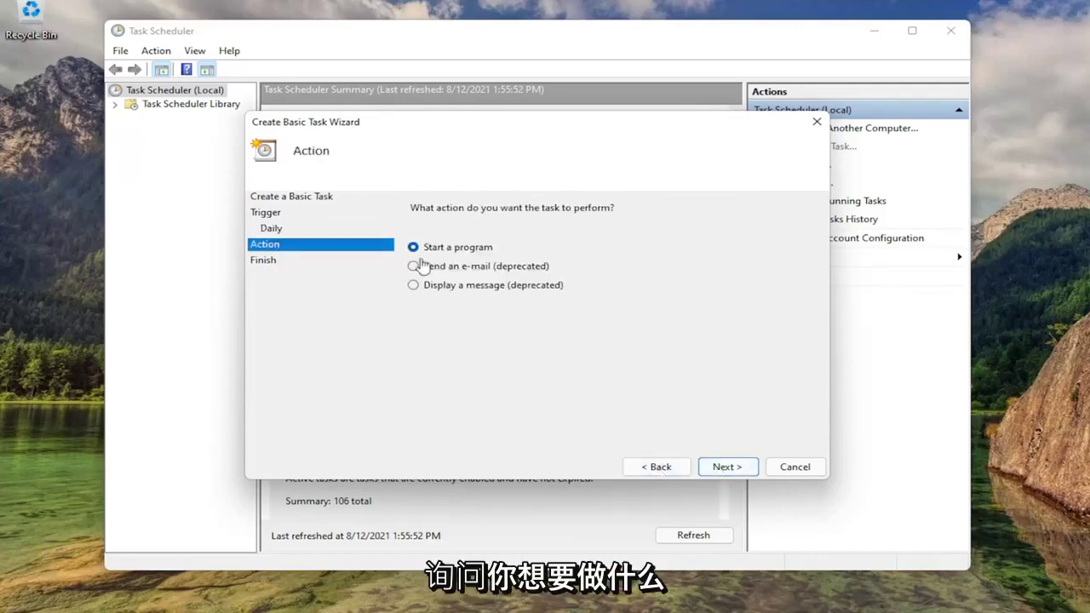
pyautogui.click(723, 466)
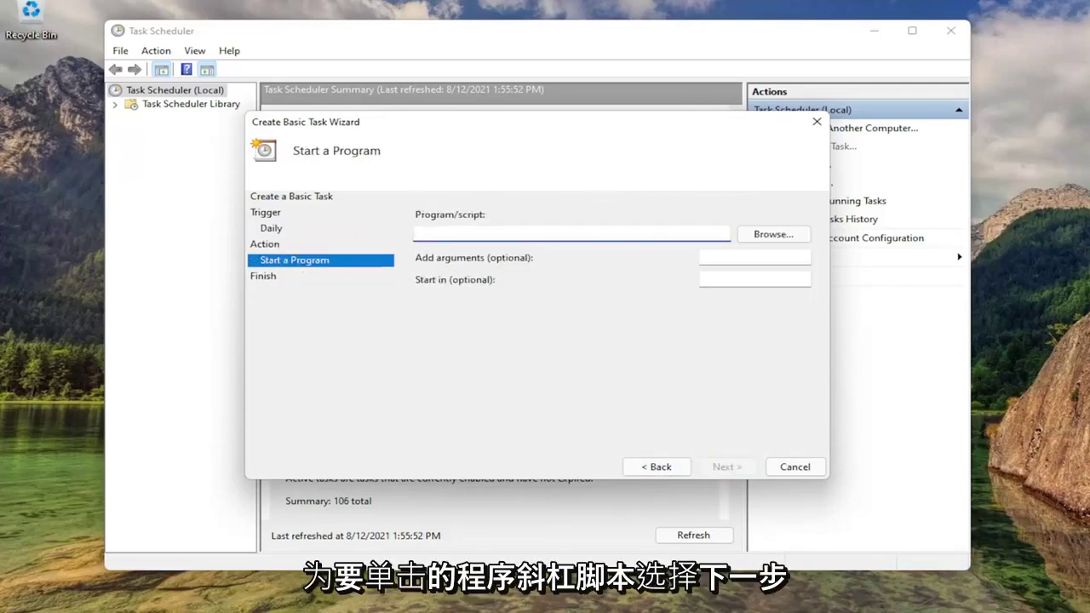
# Step: Set watermark.bat from Documents as the program to start and reach the Summary page
pyautogui.click(773, 234)
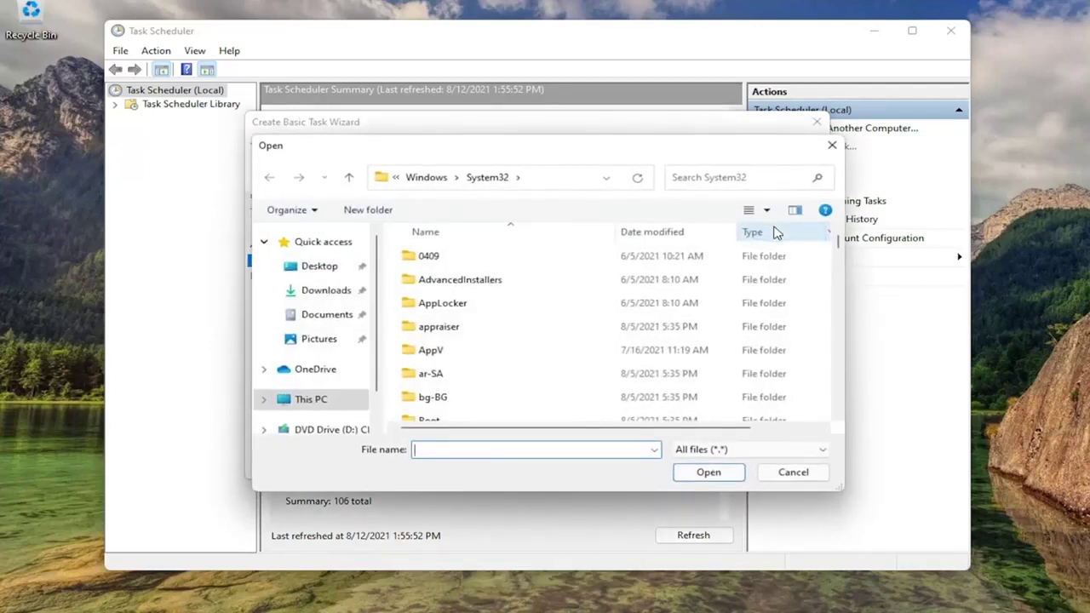
pyautogui.click(315, 317)
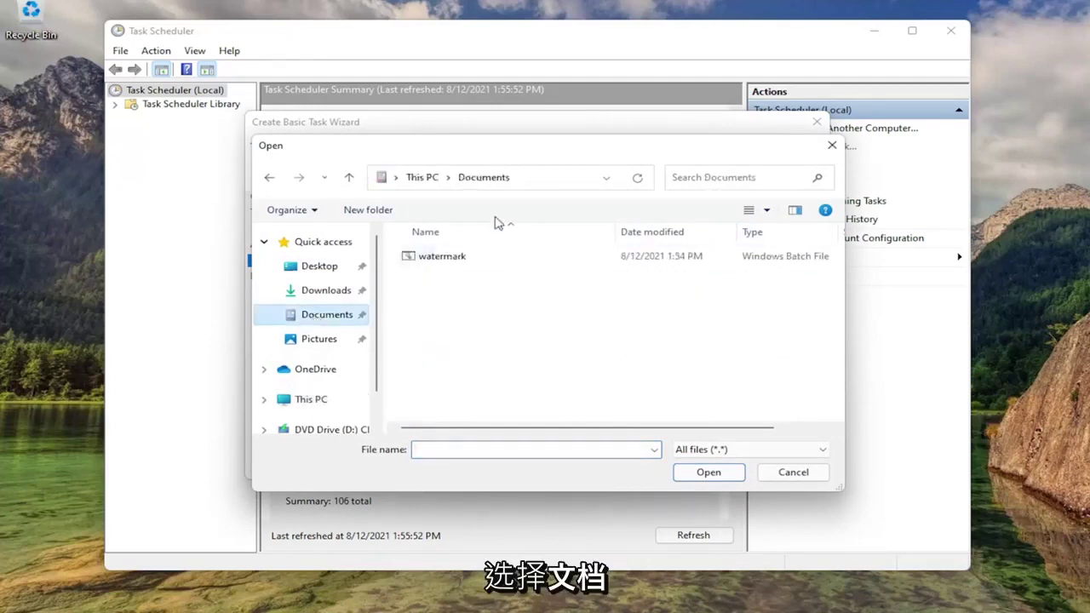
pyautogui.doubleClick(439, 258)
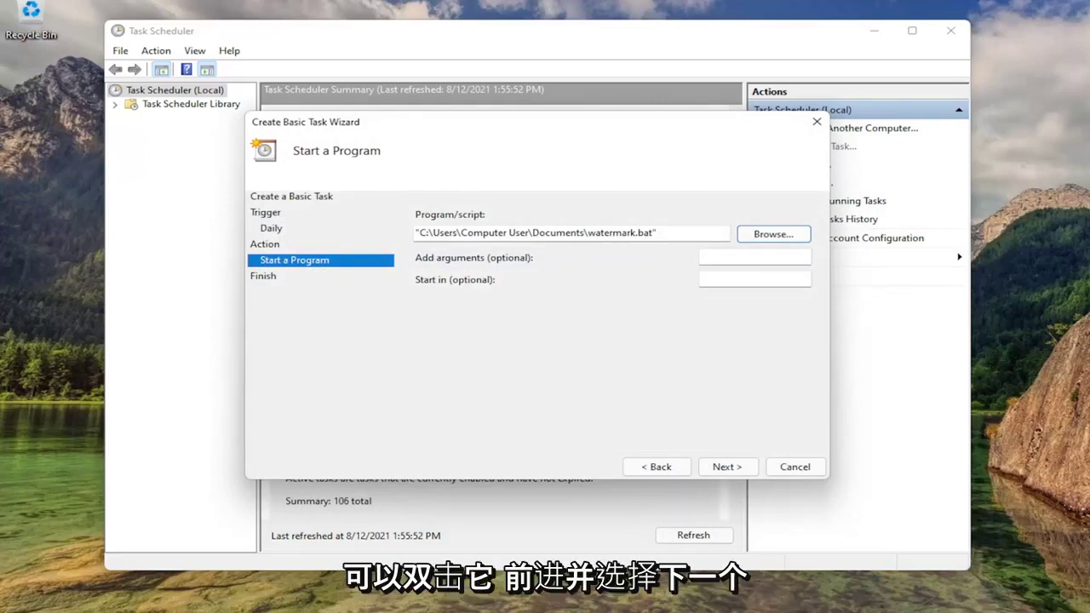
pyautogui.click(723, 467)
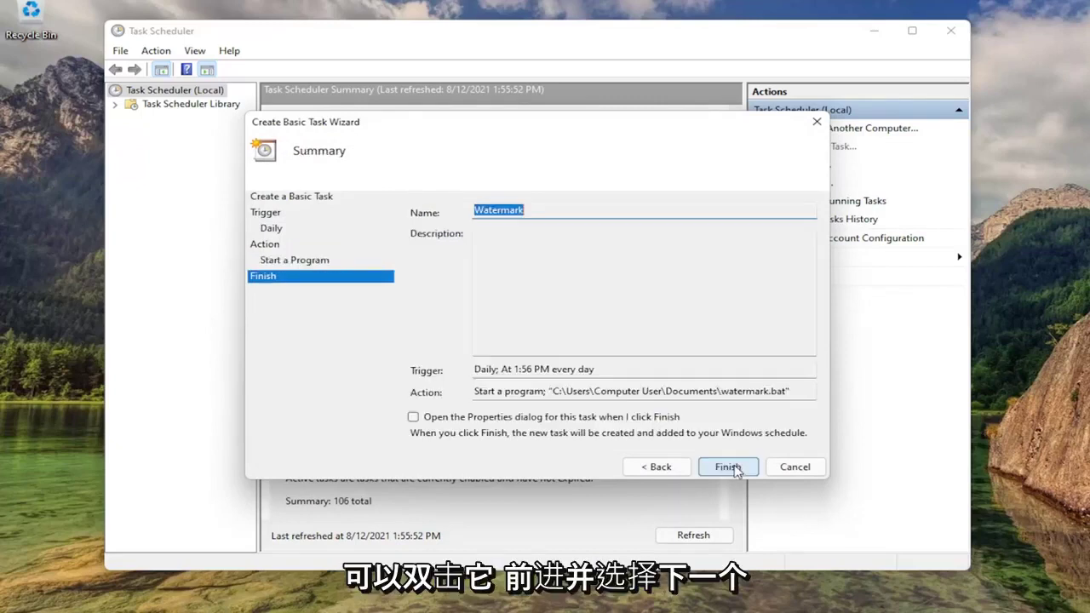
# Step: Finish the Watermark task wizard and close Task Scheduler
pyautogui.click(731, 469)
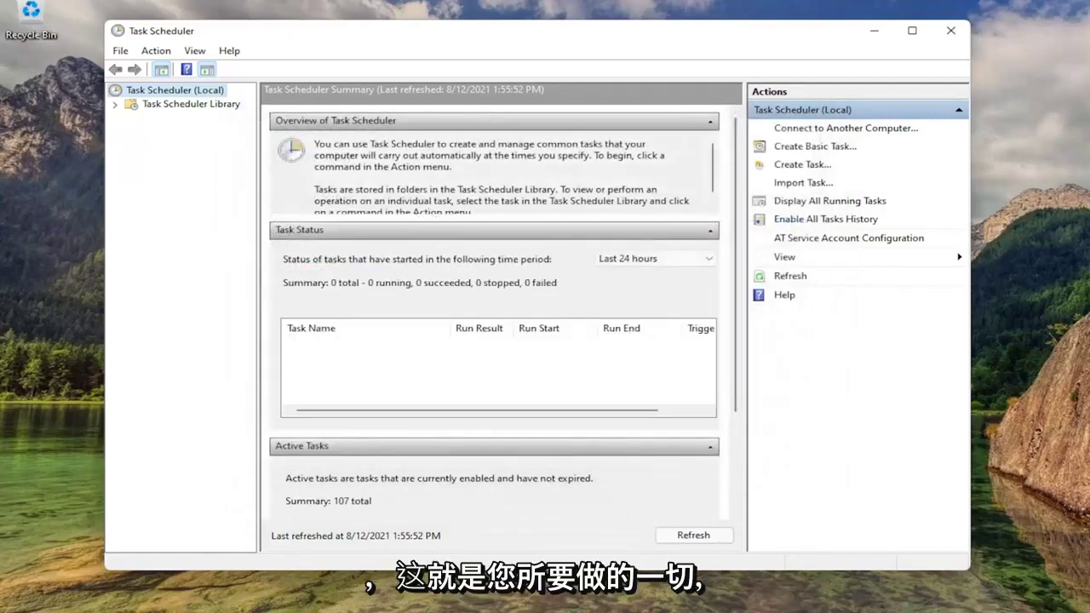
pyautogui.click(950, 31)
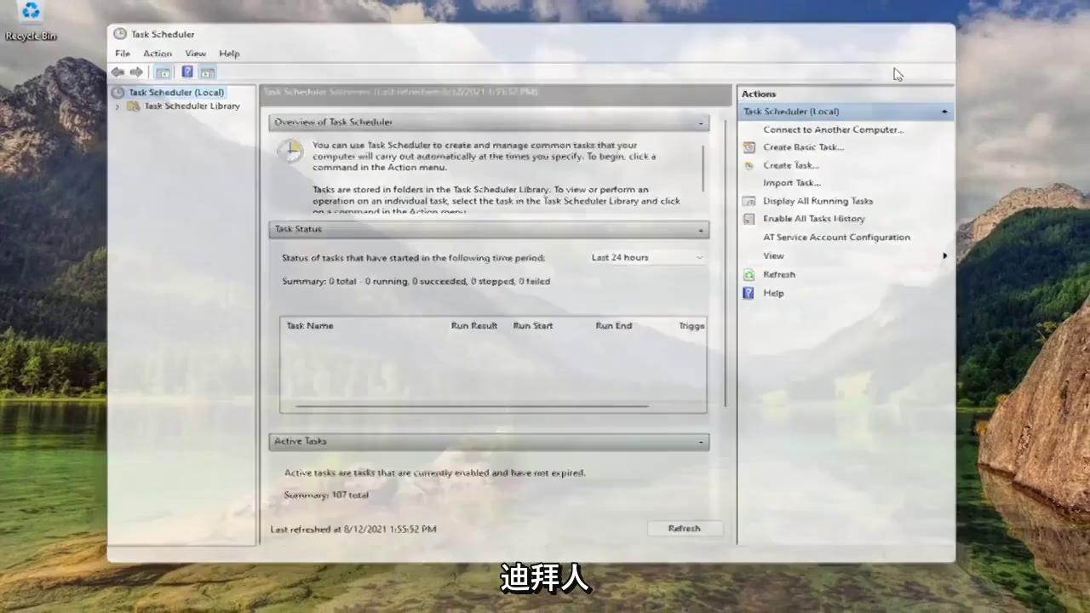